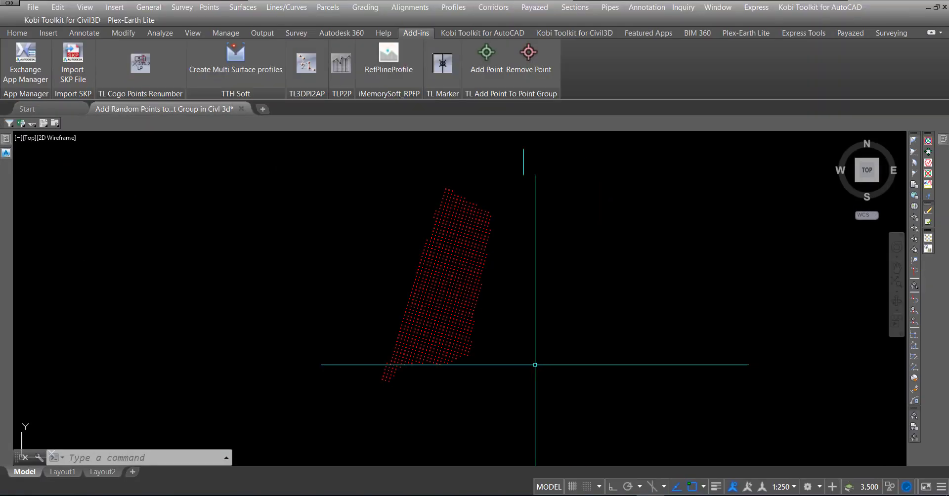
# Zoom in, pick a COGO point and open Point Group Properties for _All Points
pyautogui.scroll(3, 394, 373)
pyautogui.scroll(3, 357, 364)
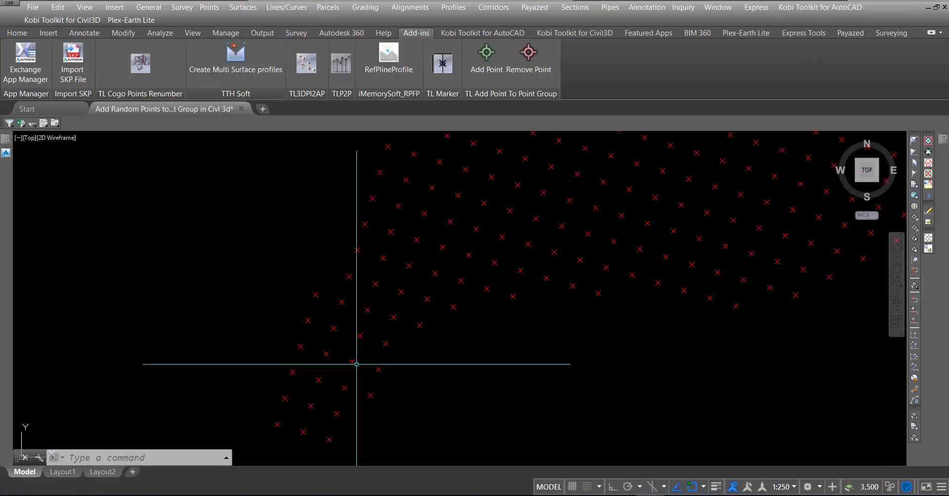
pyautogui.click(316, 295)
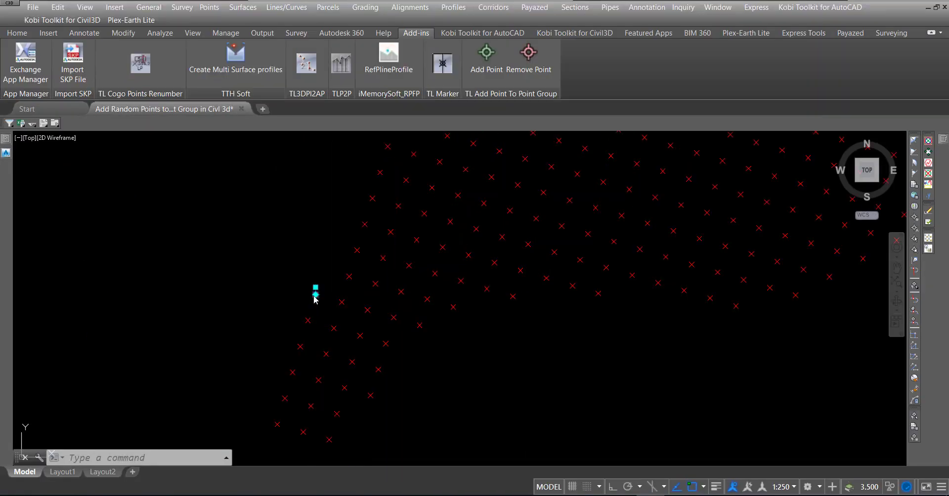
pyautogui.rightClick(315, 297)
pyautogui.click(376, 115)
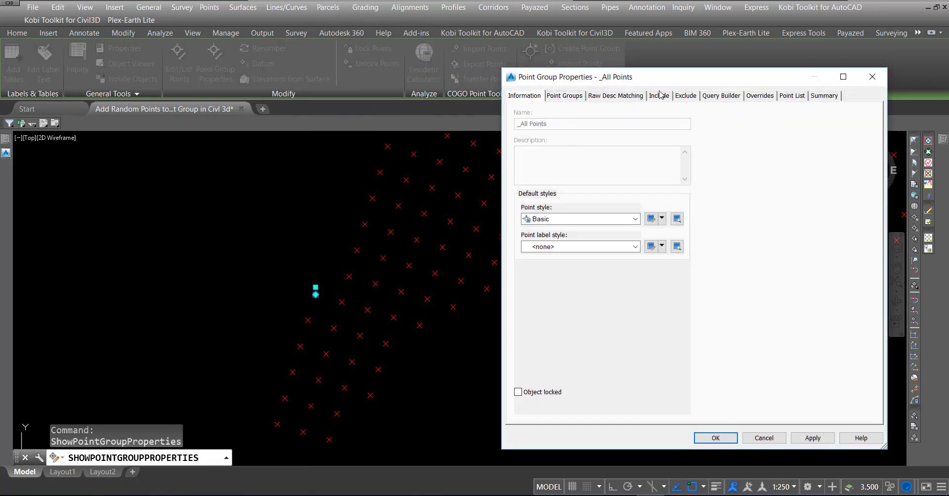
# Inspect the _All Points include criteria, then cancel the dialog unchanged
pyautogui.click(659, 96)
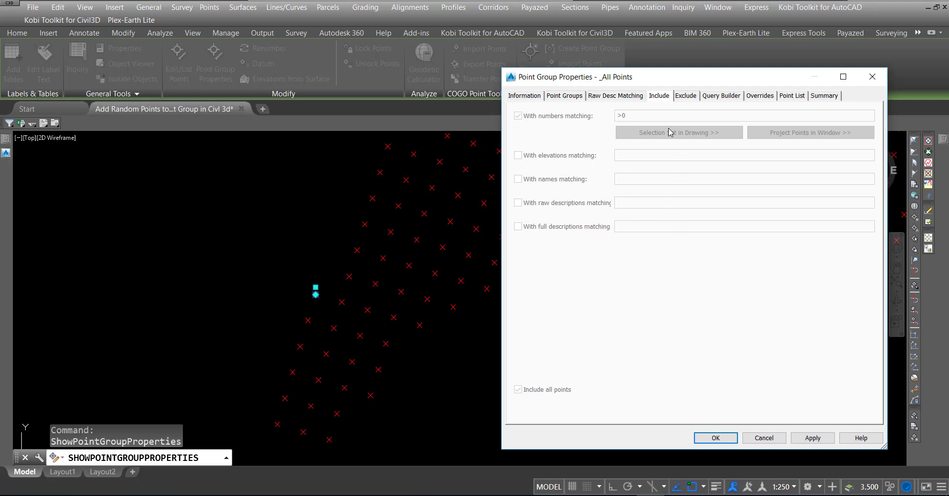
pyautogui.click(764, 438)
# Zoom out and pan to frame the full point grid, then show Point Groups in Prospector
pyautogui.scroll(-3, 328, 342)
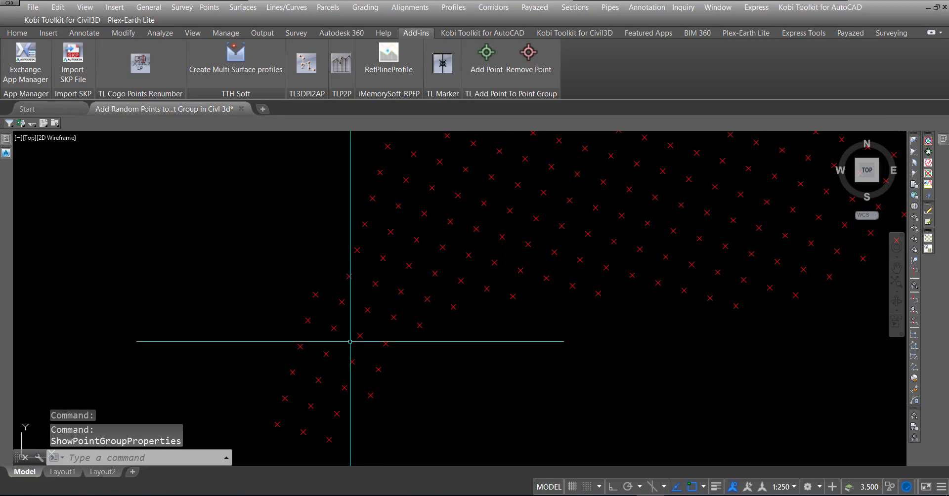
pyautogui.scroll(-3, 350, 334)
pyautogui.moveTo(678, 265); pyautogui.dragTo(683, 261, button='middle')
pyautogui.scroll(-2, 677, 271)
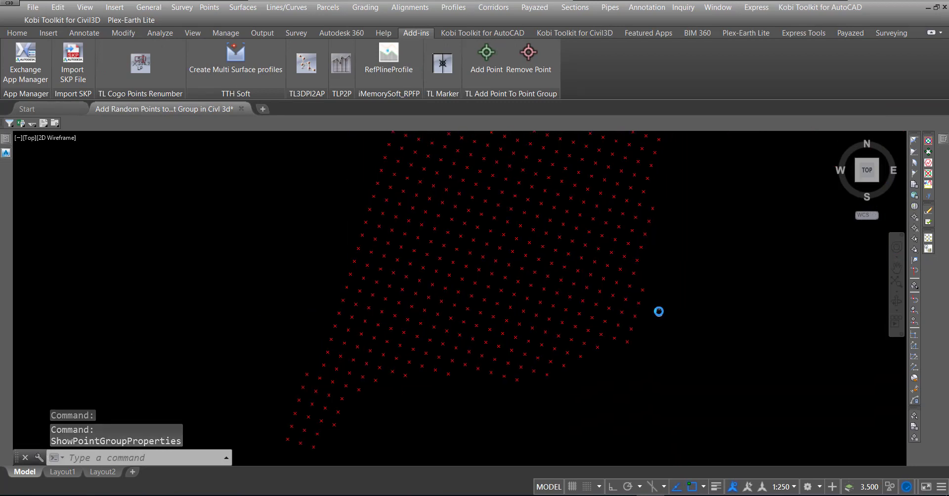
pyautogui.scroll(-2, 627, 286)
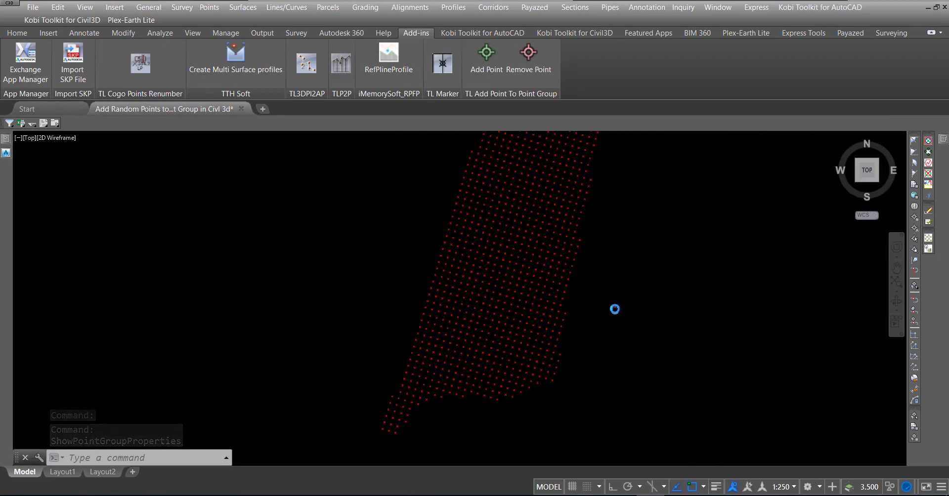
pyautogui.scroll(1, 610, 299)
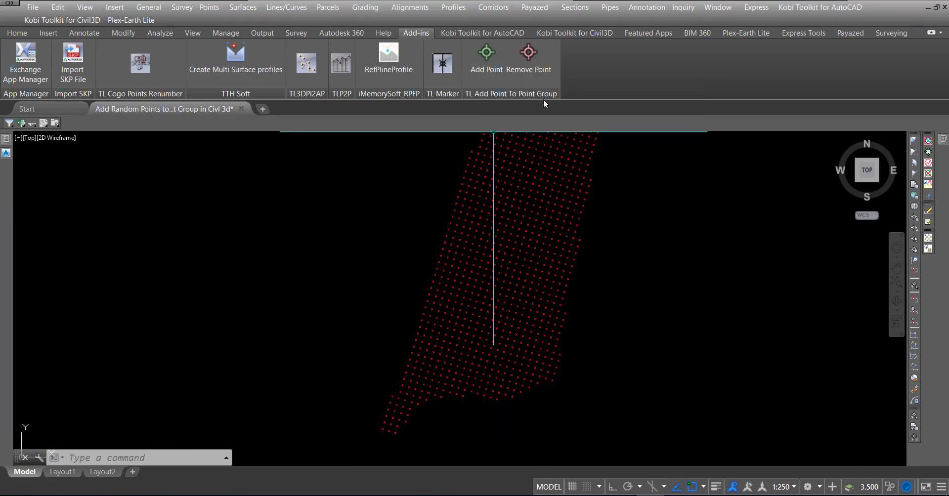
pyautogui.click(6, 152)
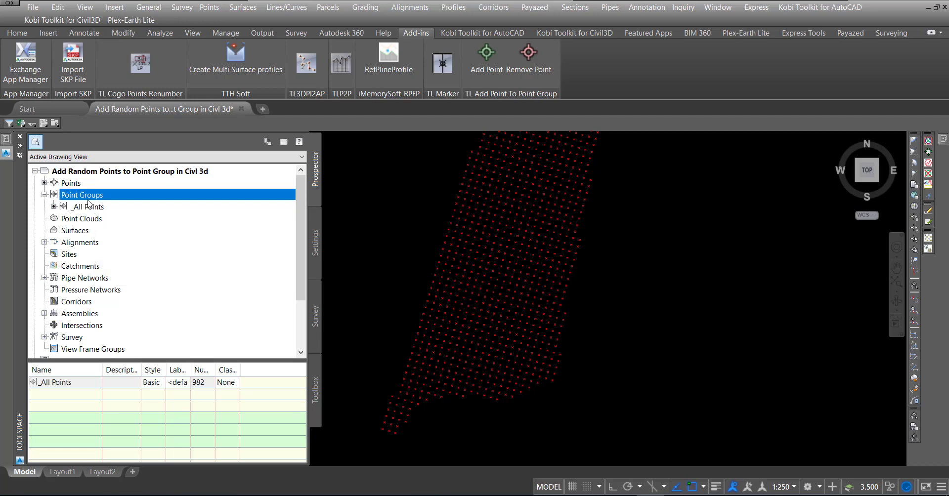
# Add a new point group under Point Groups, named '01'
pyautogui.rightClick(85, 200)
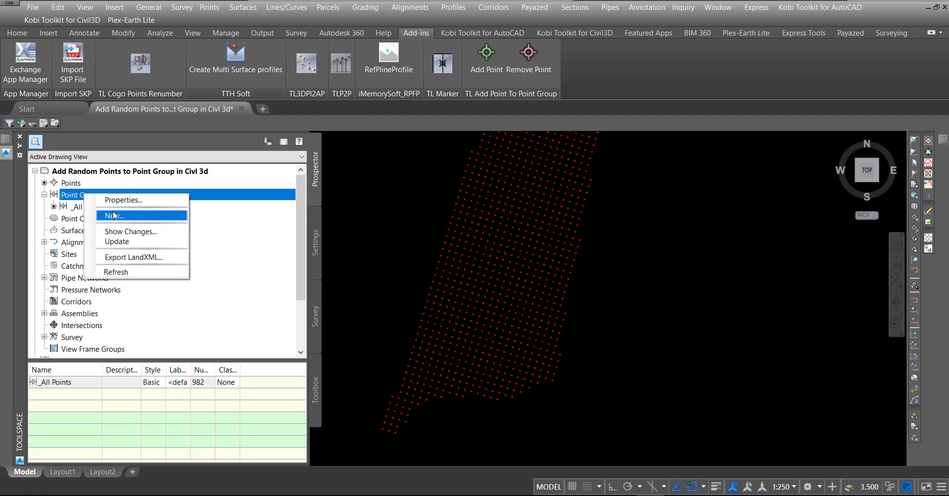
pyautogui.click(115, 215)
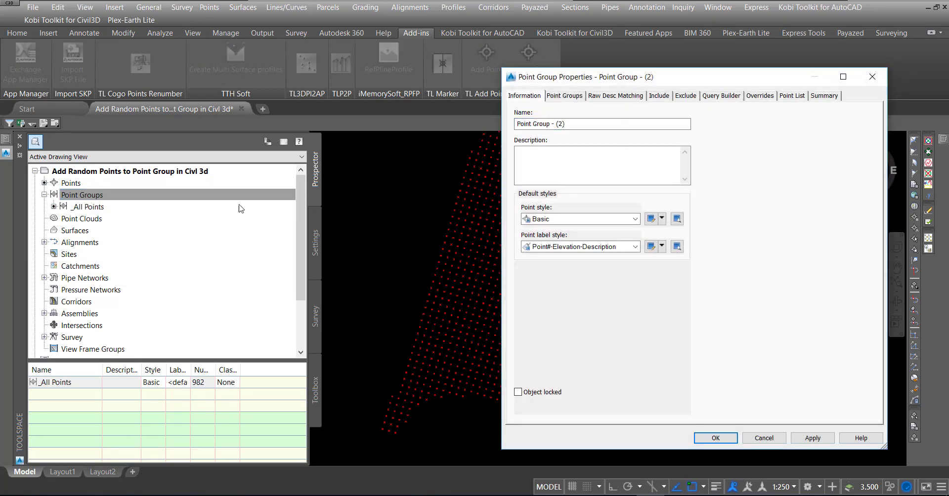
pyautogui.moveTo(577, 123); pyautogui.dragTo(514, 124)
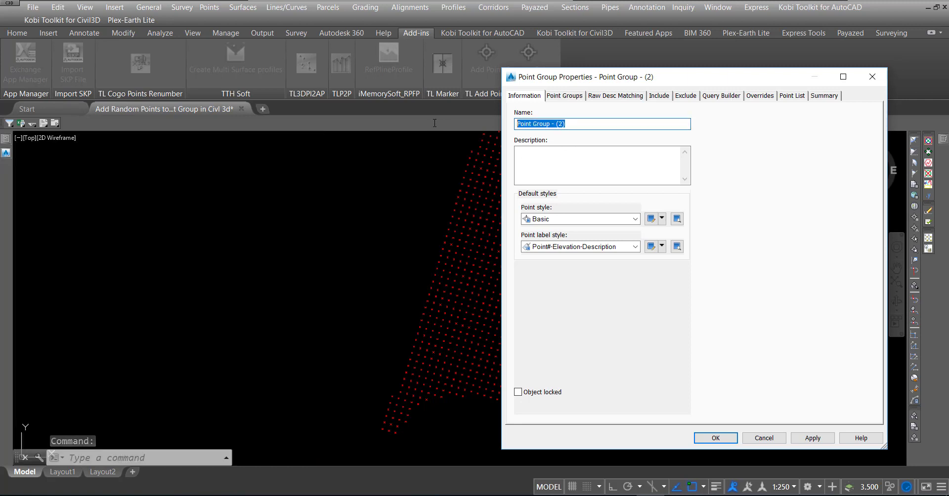
pyautogui.write('01')
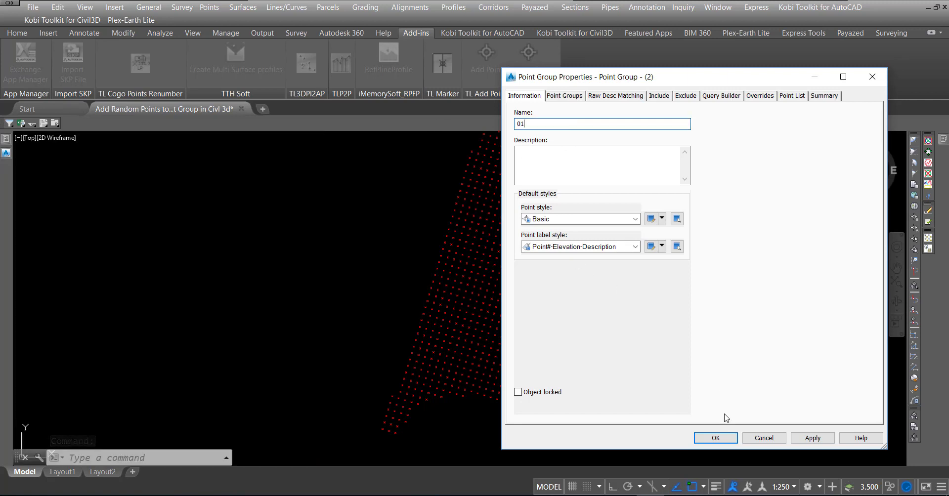
pyautogui.click(716, 438)
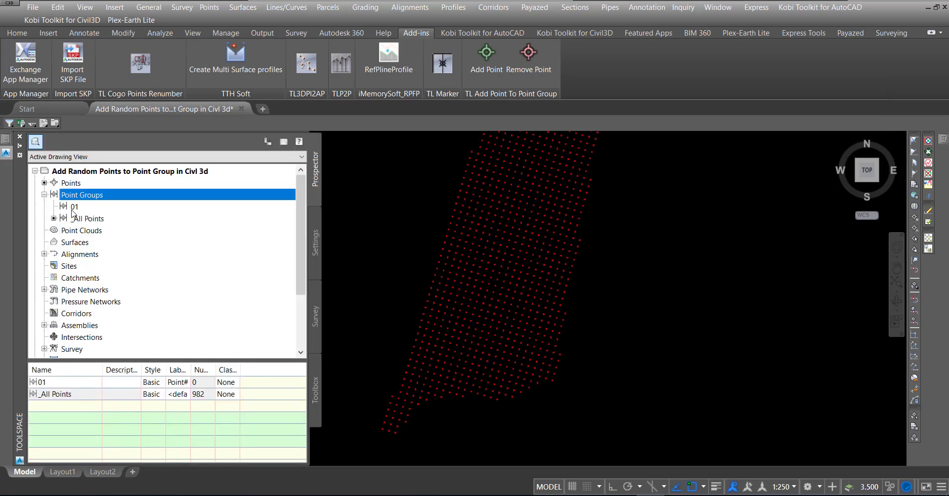
# Confirm group 01 is empty in Prospector, then nudge the point grid down in view
pyautogui.click(74, 207)
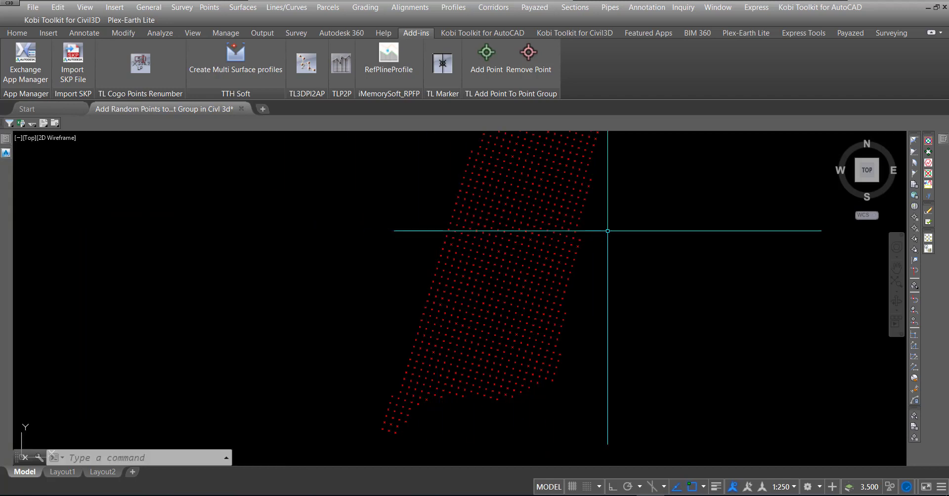
pyautogui.moveTo(608, 235); pyautogui.dragTo(605, 252, button='middle')
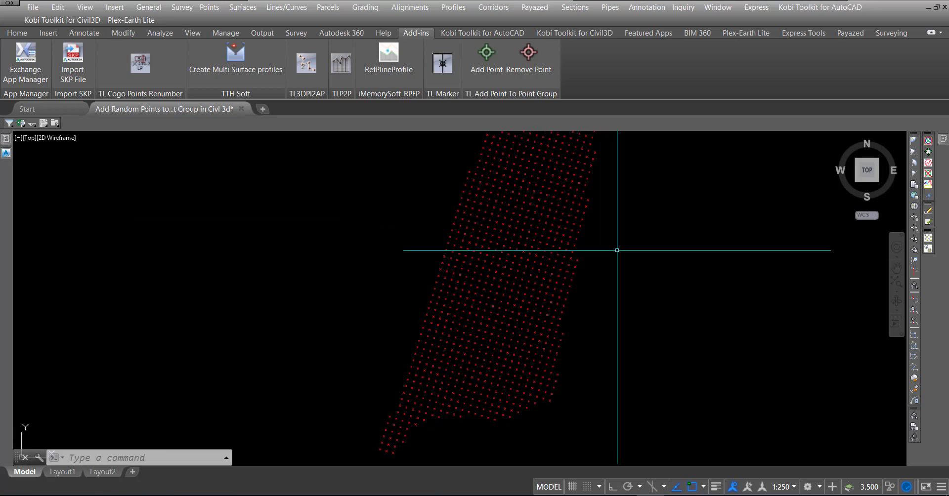
pyautogui.click(486, 66)
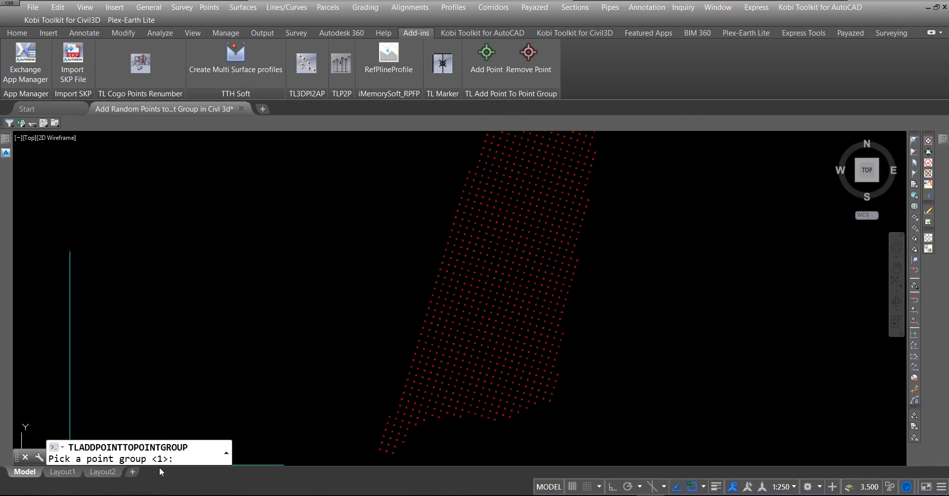
pyautogui.write('0')
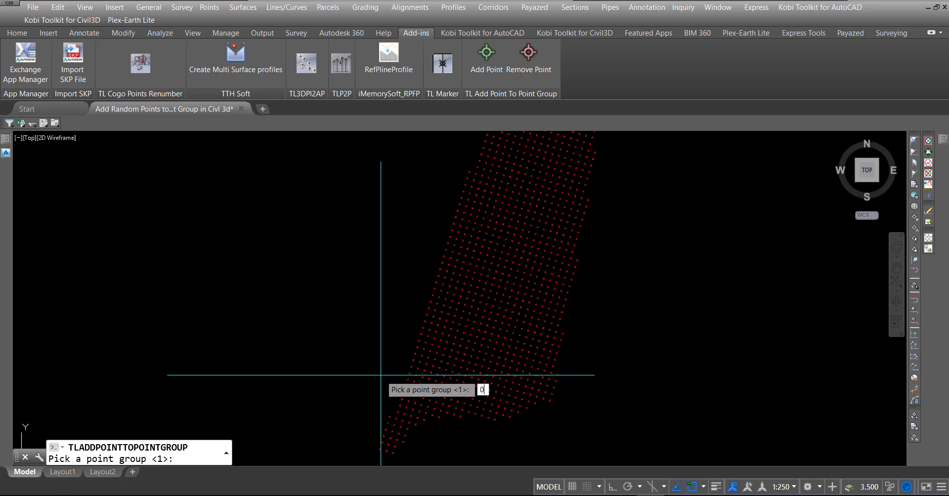
pyautogui.write('1')
pyautogui.press('Return')
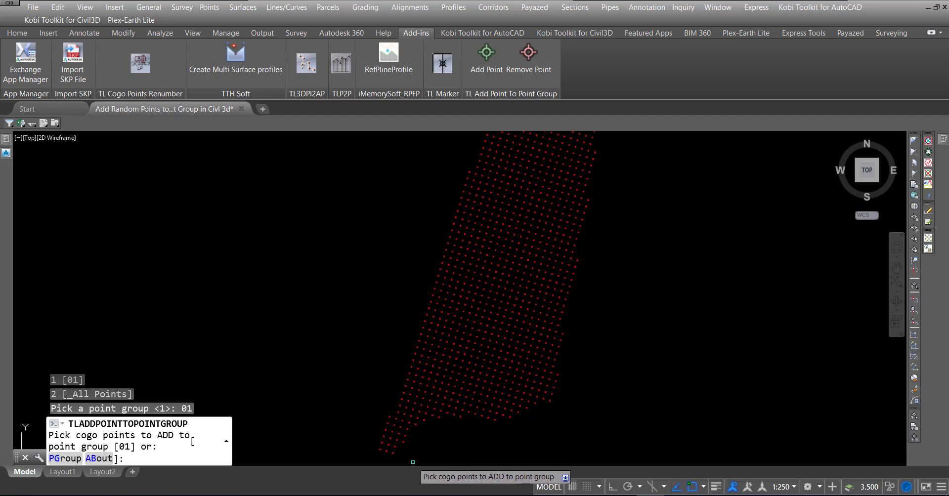
pyautogui.click(413, 462)
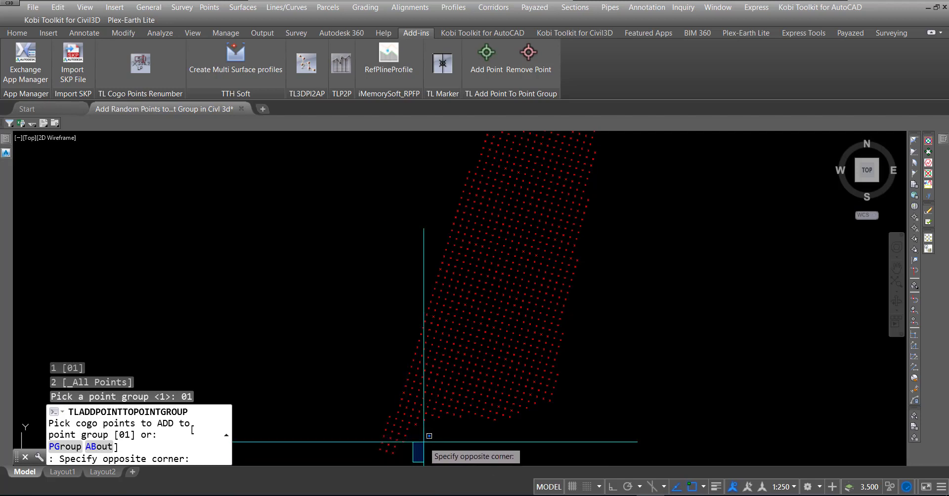
pyautogui.click(424, 442)
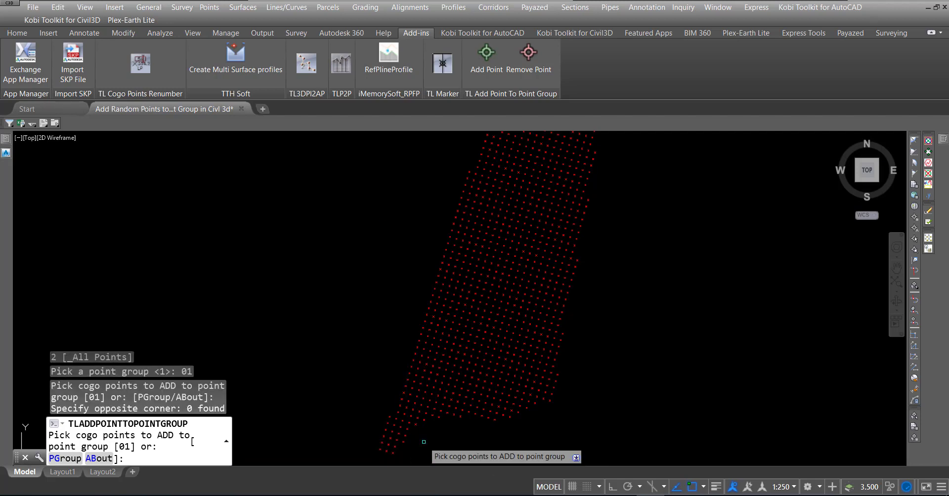
pyautogui.press('Escape')
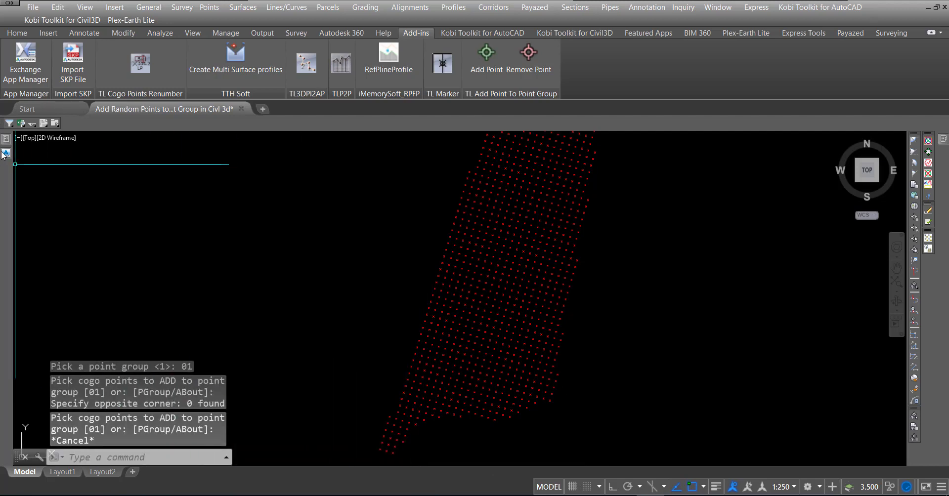
pyautogui.click(4, 153)
# In group 01's properties, set point style to Circle and point label style to EL
pyautogui.click(74, 207)
pyautogui.rightClick(74, 209)
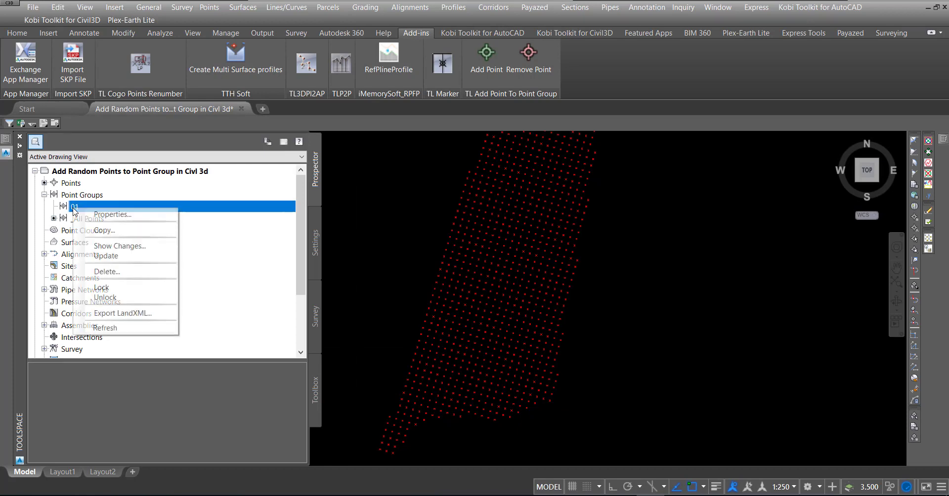
pyautogui.click(113, 214)
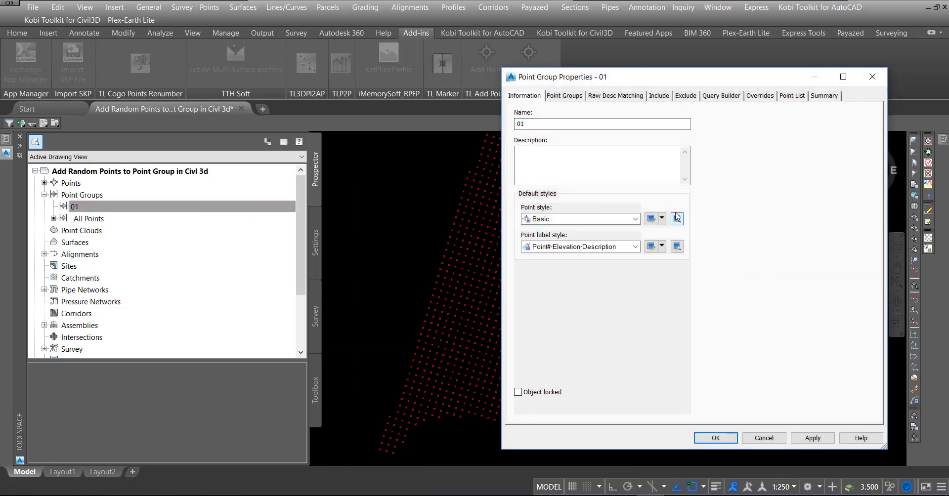
pyautogui.click(635, 221)
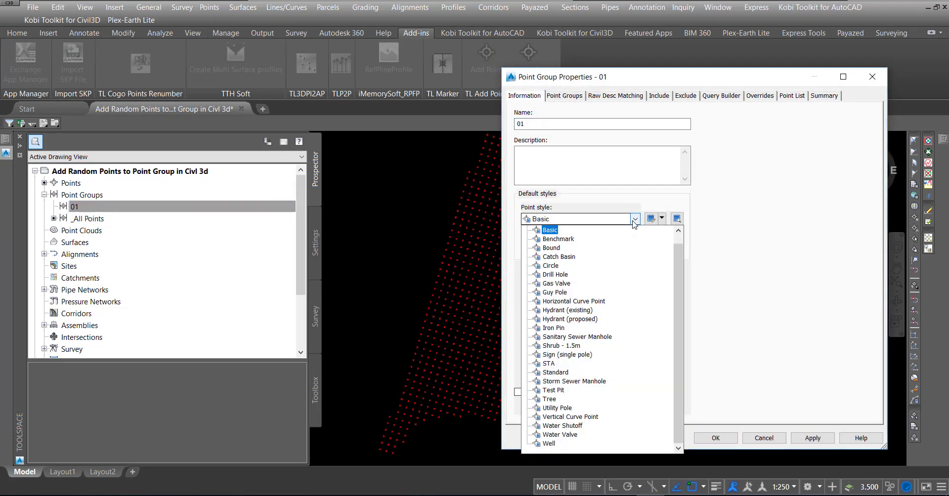
pyautogui.click(553, 266)
pyautogui.click(624, 248)
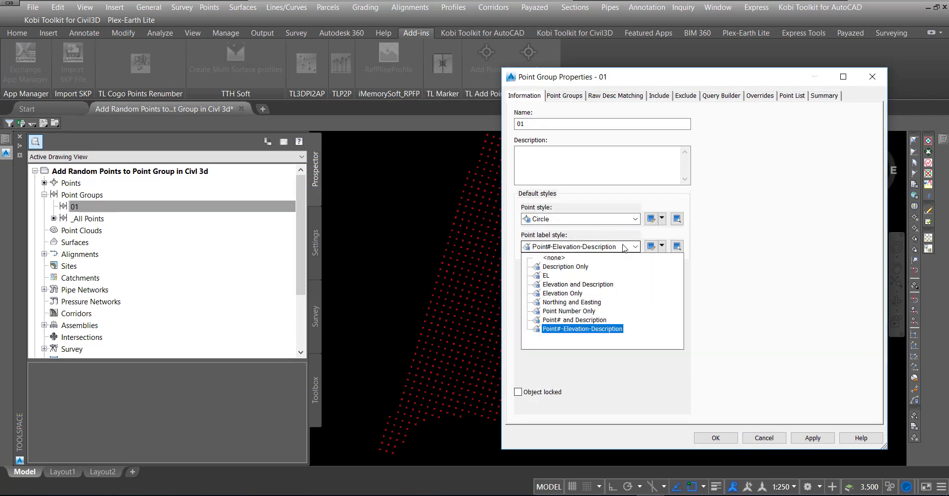
pyautogui.click(546, 275)
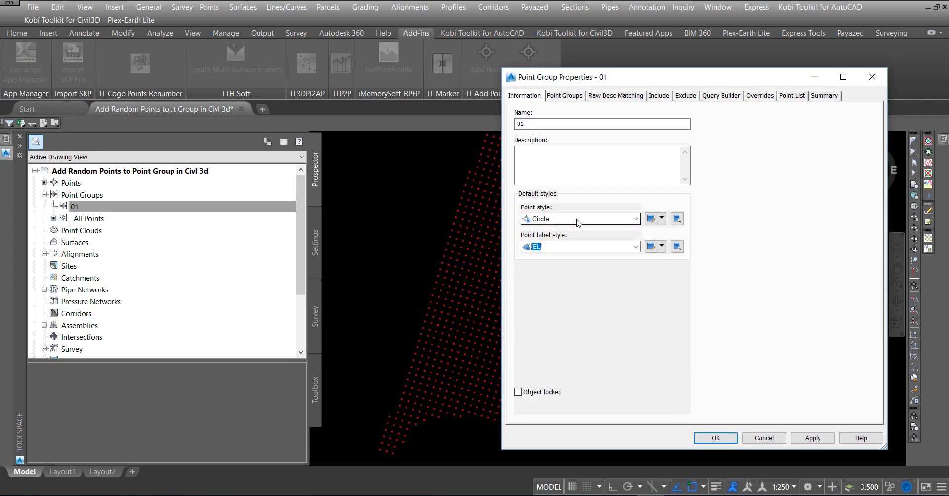
pyautogui.click(702, 439)
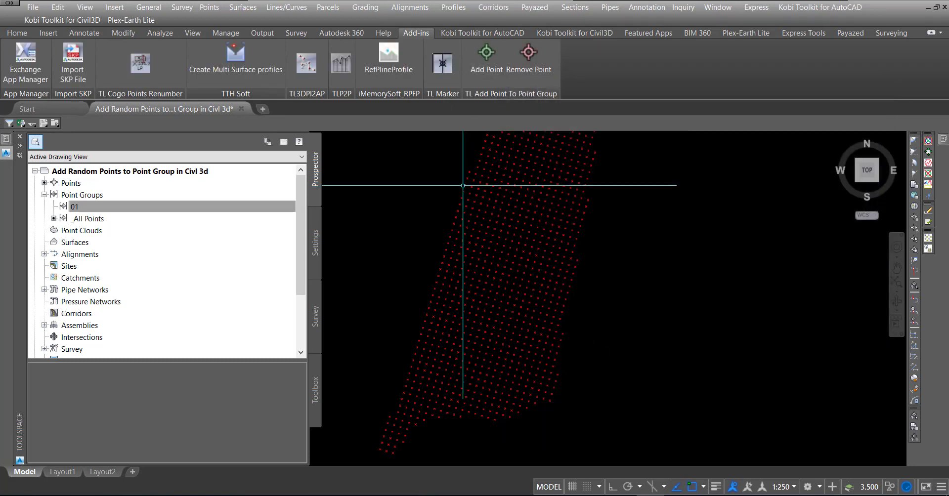
# Add the lower-left cluster of points to group 01 with Add Point and a crossing window
pyautogui.click(486, 60)
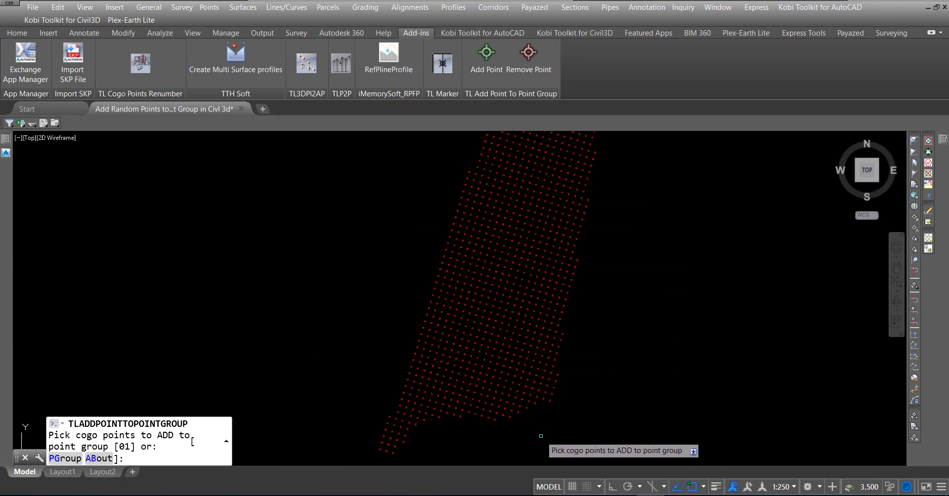
pyautogui.click(414, 456)
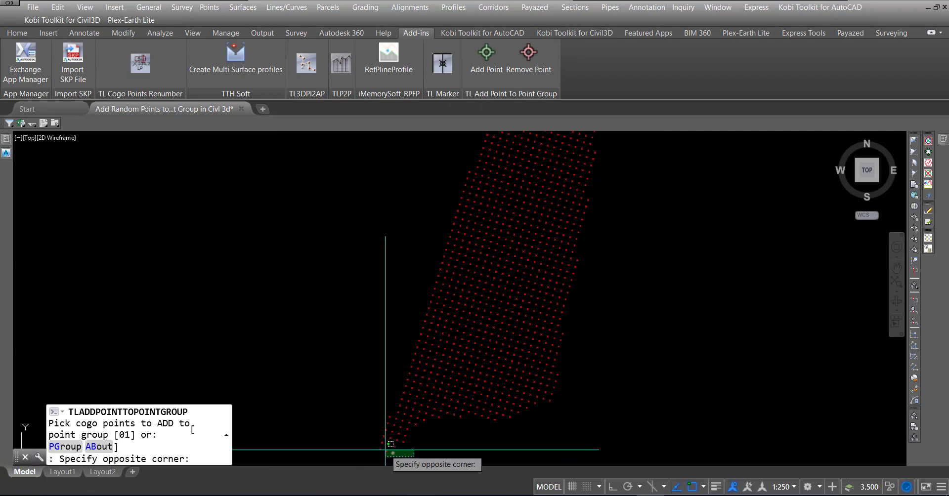
pyautogui.click(357, 414)
pyautogui.rightClick(366, 317)
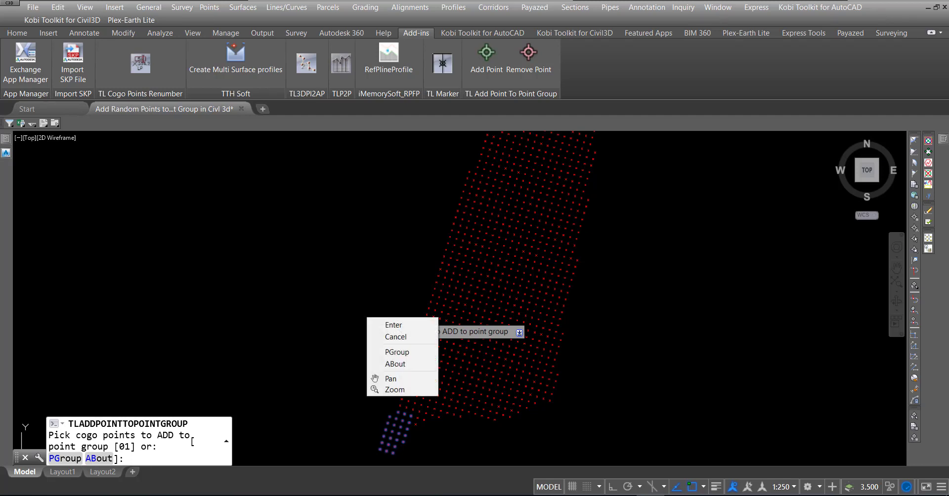
pyautogui.click(393, 325)
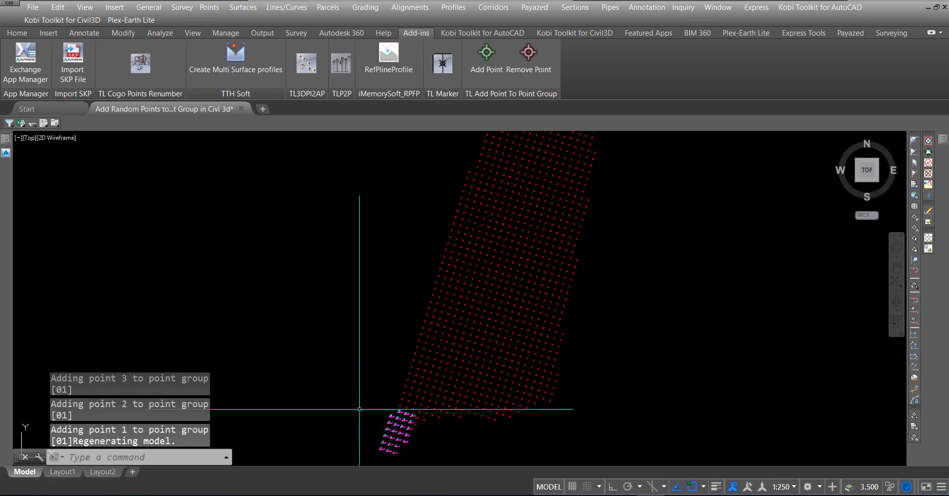
pyautogui.scroll(5, 360, 409)
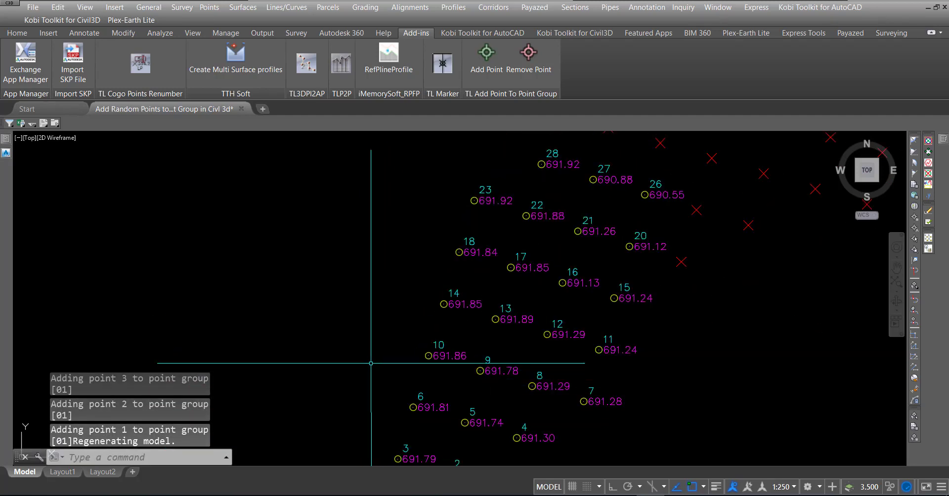
pyautogui.scroll(-3, 347, 352)
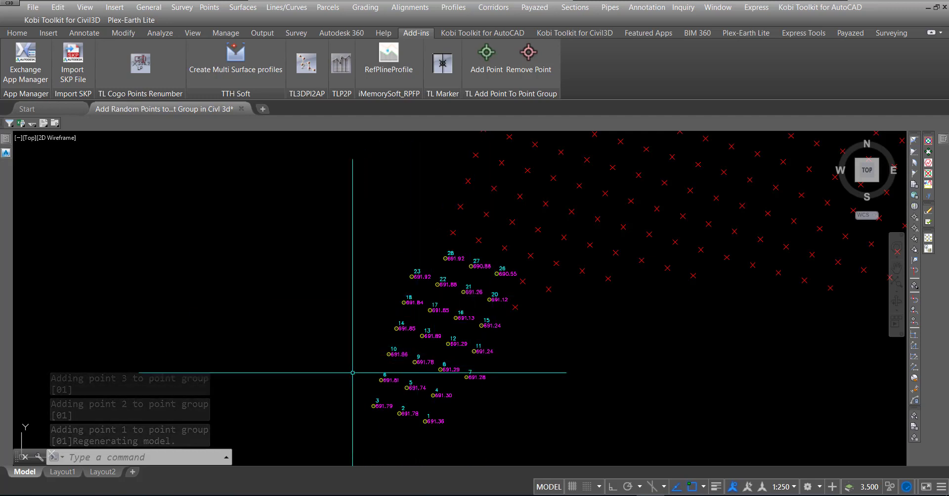
pyautogui.scroll(-6, 352, 372)
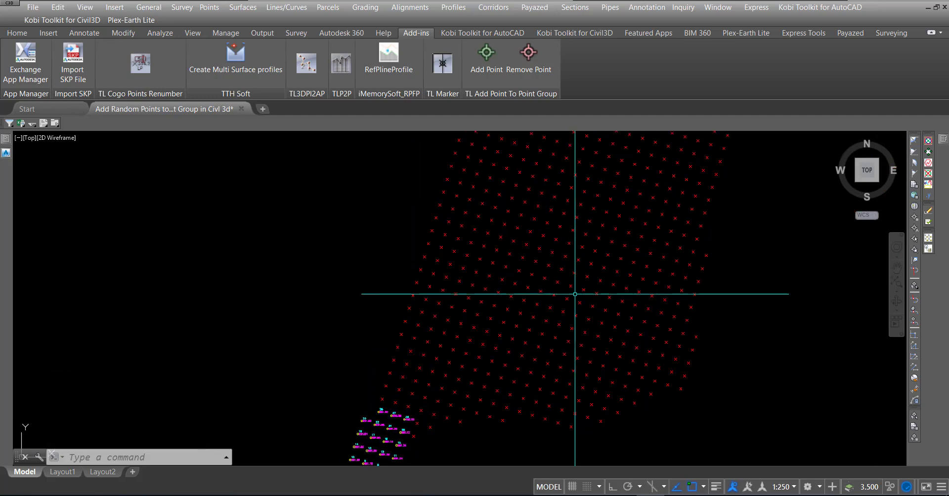
# Add a 22-point mid-grid cluster to group 01
pyautogui.click(486, 57)
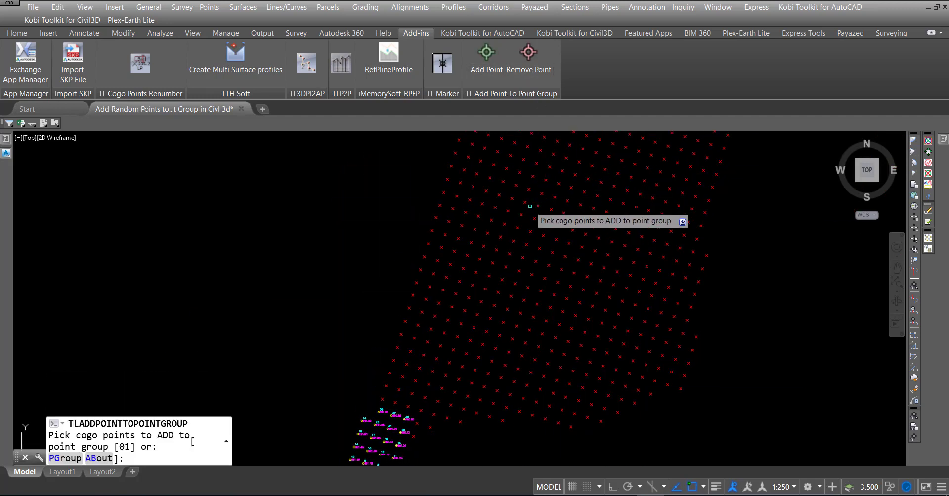
pyautogui.scroll(3, 530, 206)
pyautogui.click(539, 170)
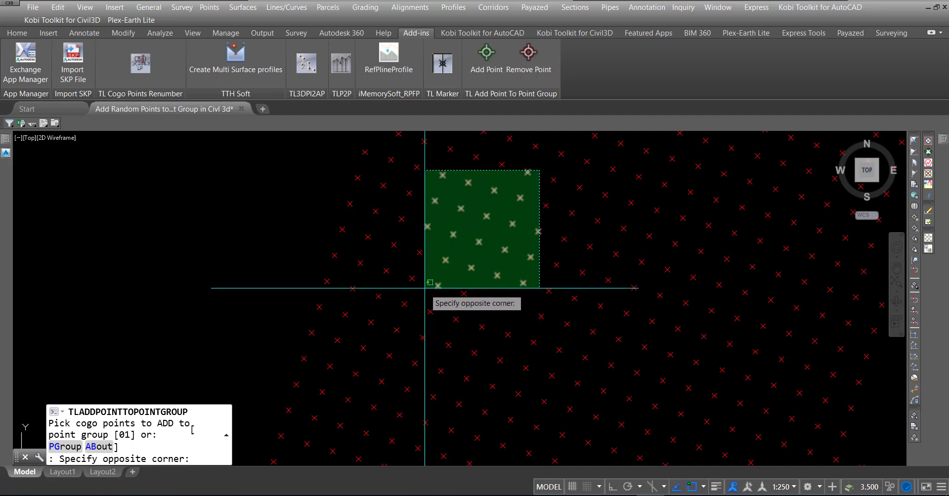
pyautogui.click(425, 288)
pyautogui.rightClick(438, 264)
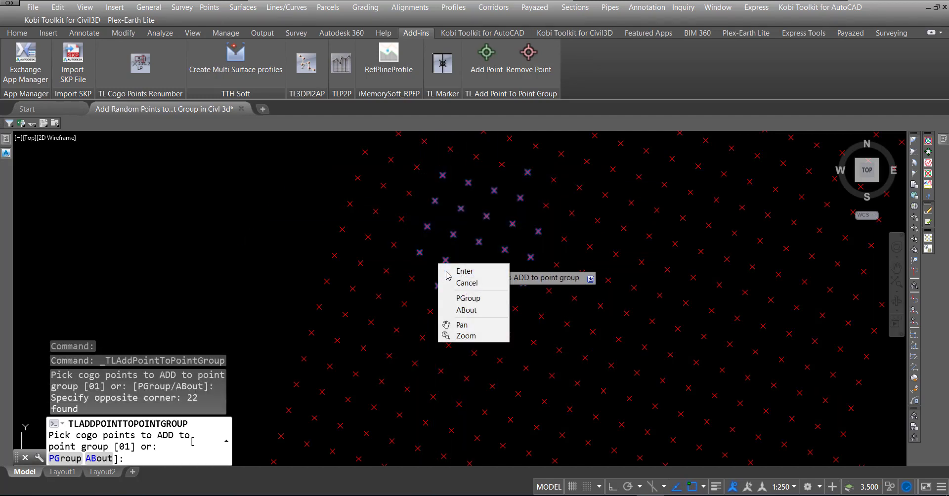
pyautogui.click(447, 272)
pyautogui.scroll(-5, 412, 274)
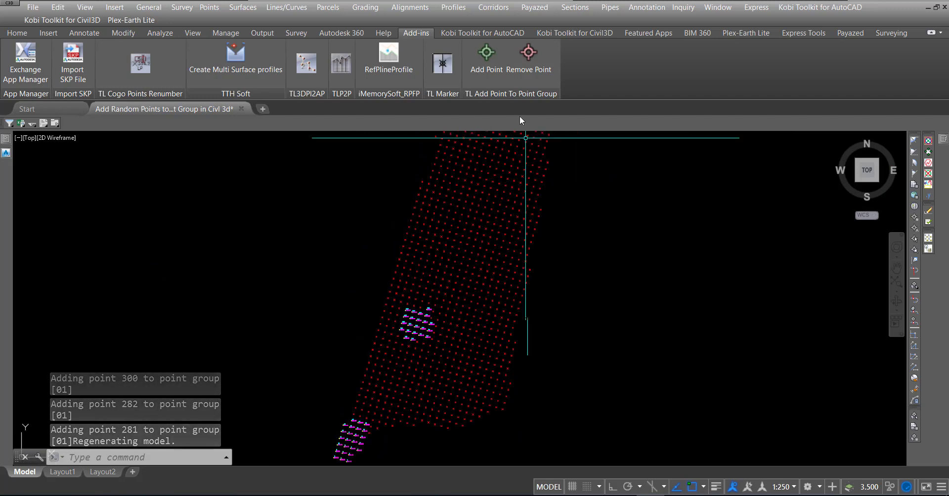
# Repeat Add Point to put the right-edge points into group 01
pyautogui.press('Return')
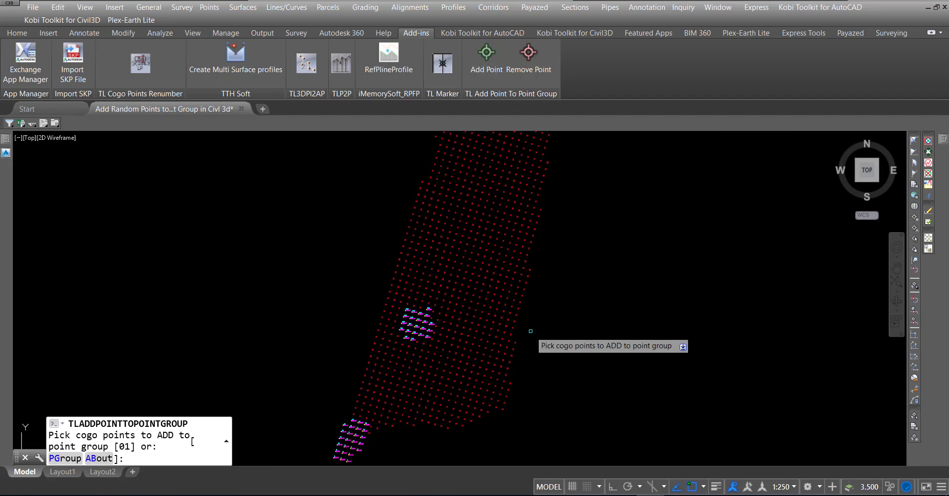
pyautogui.click(540, 266)
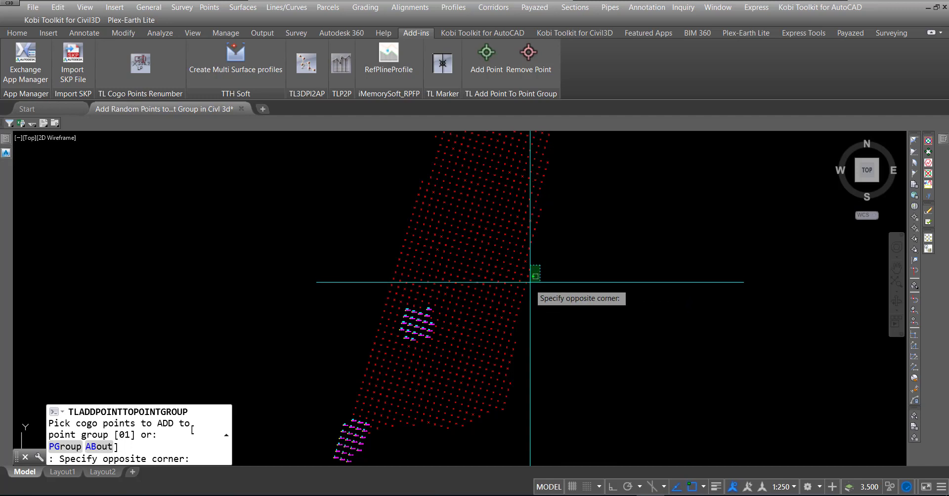
pyautogui.click(519, 312)
pyautogui.rightClick(569, 274)
pyautogui.click(582, 280)
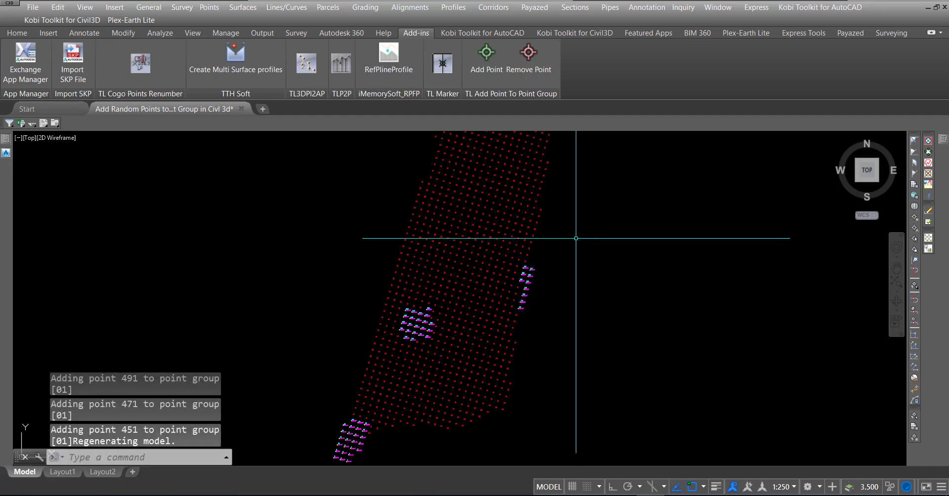
# Add the 23-point upper-left cluster to group 01
pyautogui.moveTo(572, 220); pyautogui.dragTo(582, 299, button='middle')
pyautogui.click(486, 54)
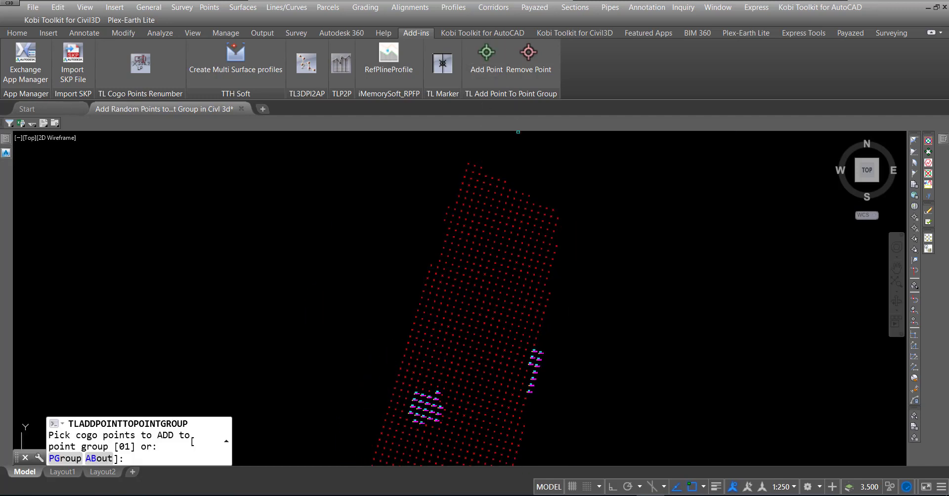
pyautogui.scroll(2, 455, 277)
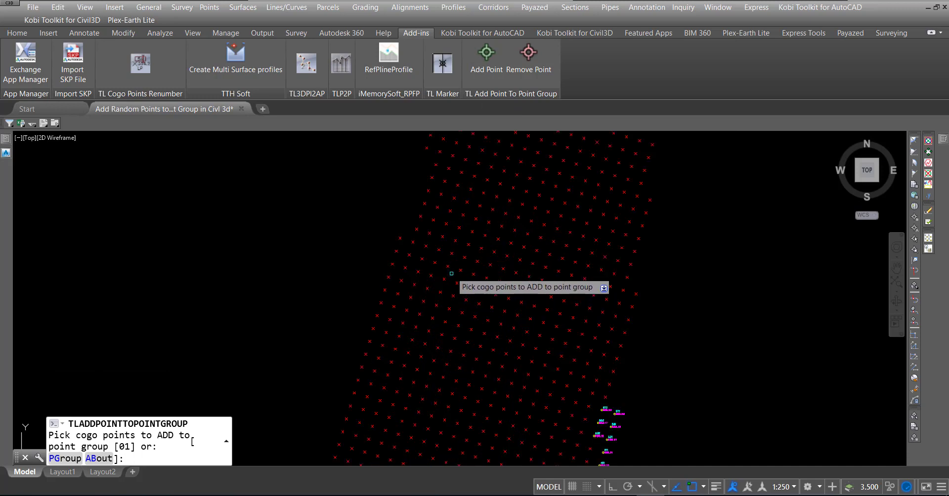
pyautogui.click(444, 213)
pyautogui.click(387, 271)
pyautogui.rightClick(370, 267)
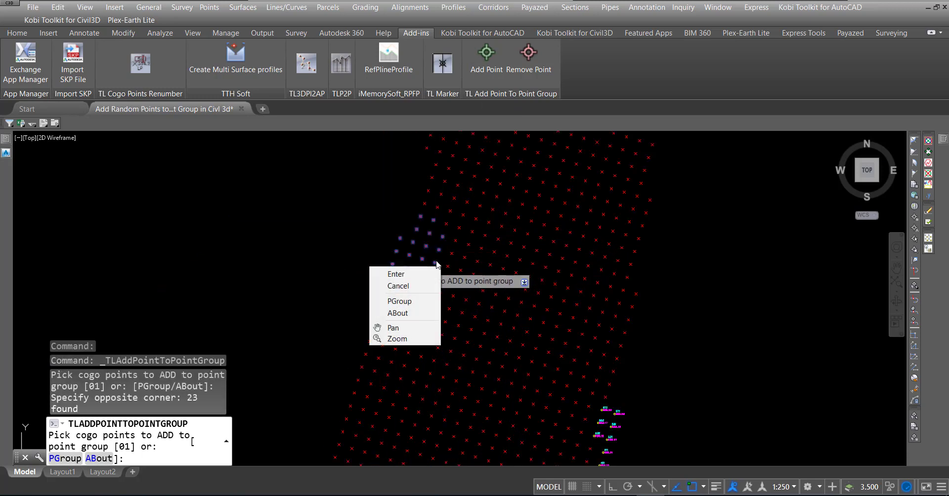
pyautogui.click(428, 274)
pyautogui.scroll(-5, 505, 277)
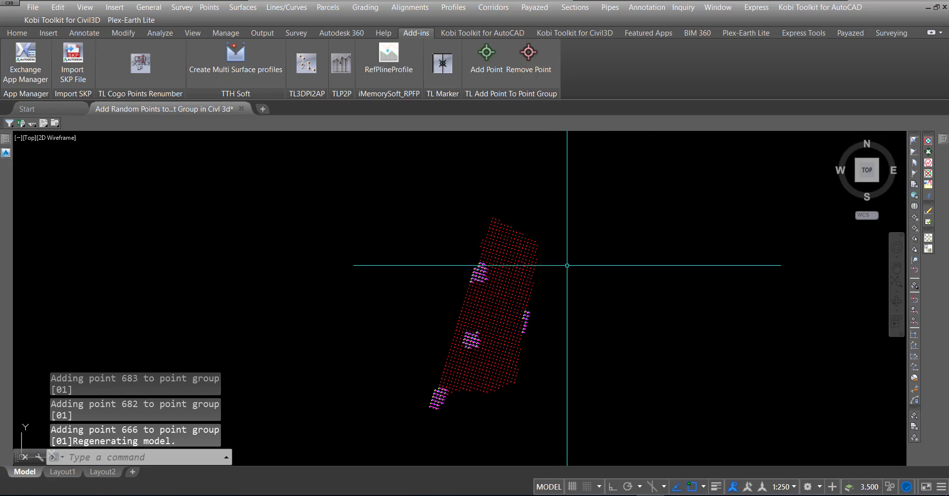
# Add a lower cluster of 16 points to group 01
pyautogui.click(486, 54)
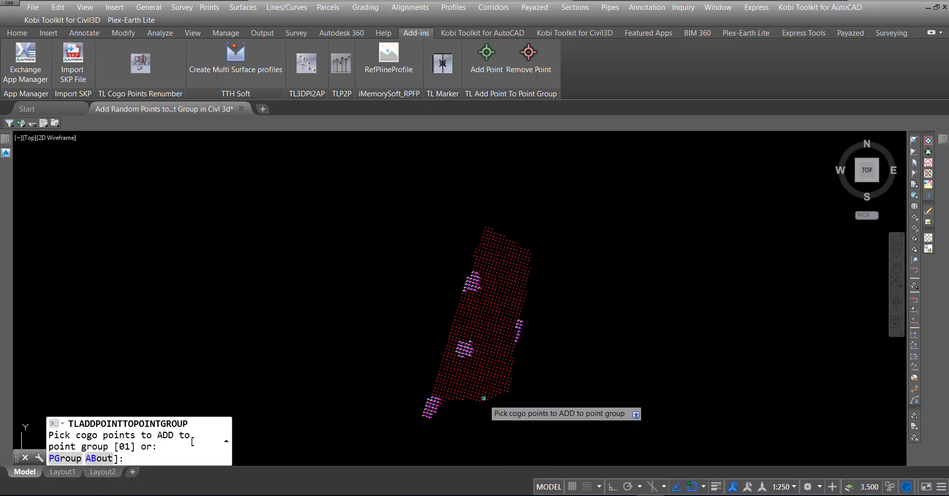
pyautogui.scroll(5, 484, 399)
pyautogui.click(563, 417)
pyautogui.click(478, 362)
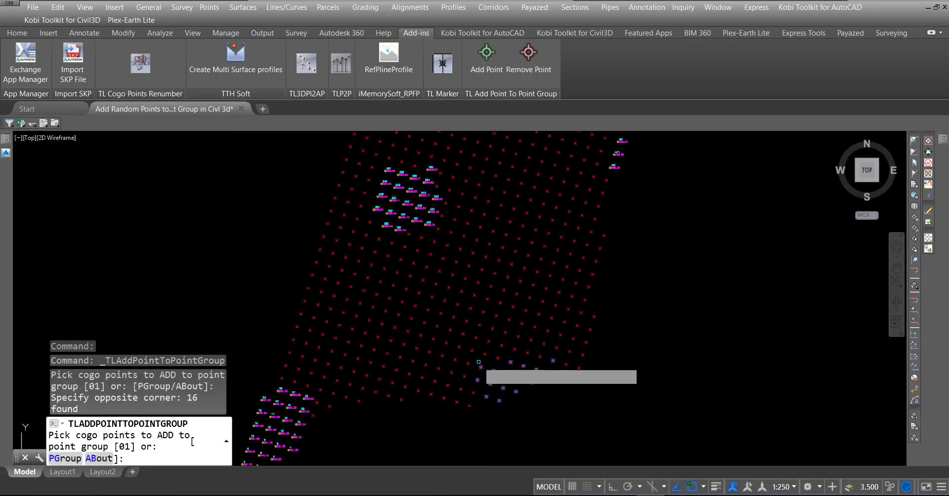
pyautogui.rightClick(479, 362)
pyautogui.click(508, 365)
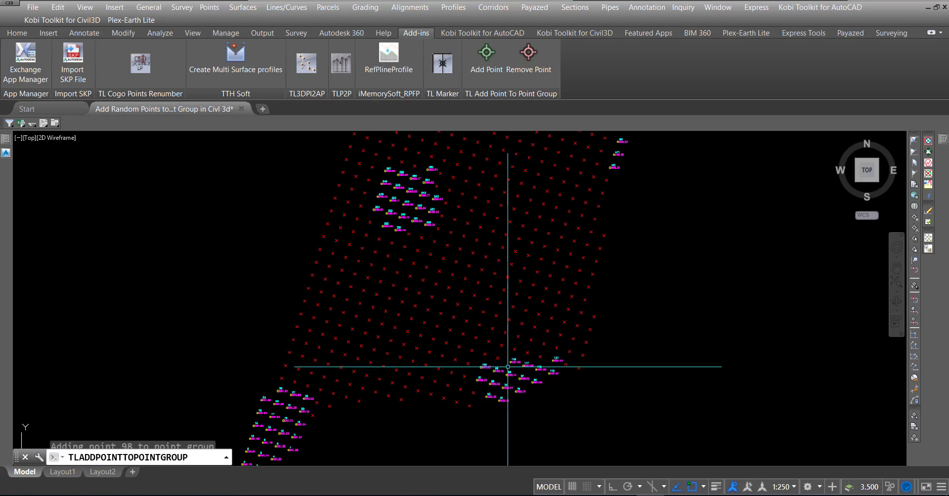
pyautogui.scroll(-5, 568, 307)
# Add 23 points at the grid's right edge to group 01
pyautogui.moveTo(628, 244); pyautogui.dragTo(613, 278, button='middle')
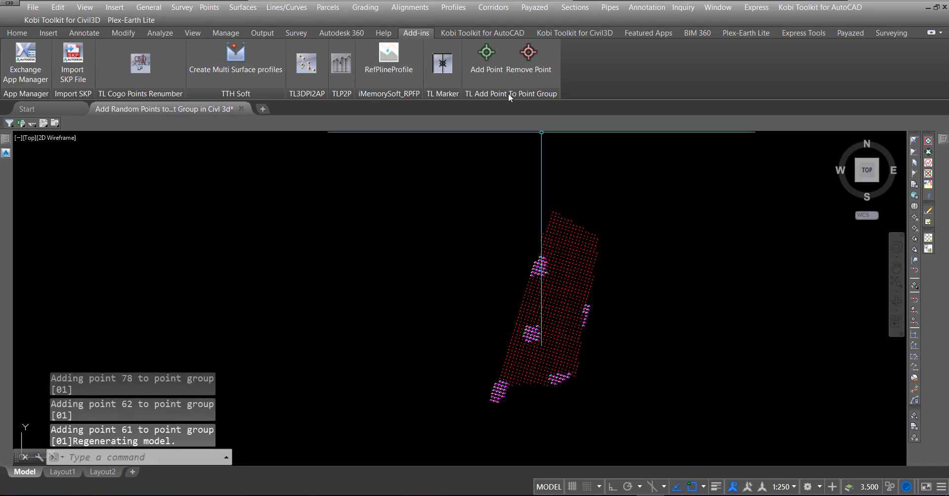
pyautogui.click(488, 73)
pyautogui.scroll(3, 613, 273)
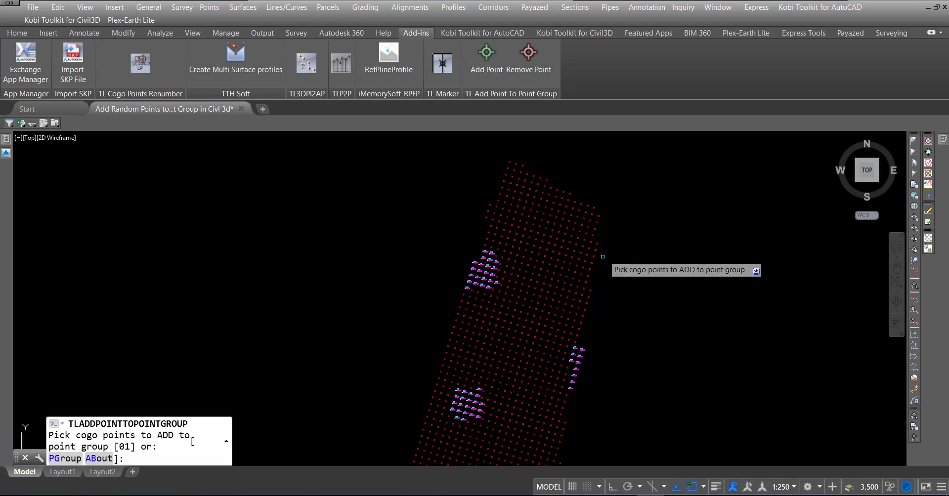
pyautogui.scroll(3, 598, 292)
pyautogui.click(621, 286)
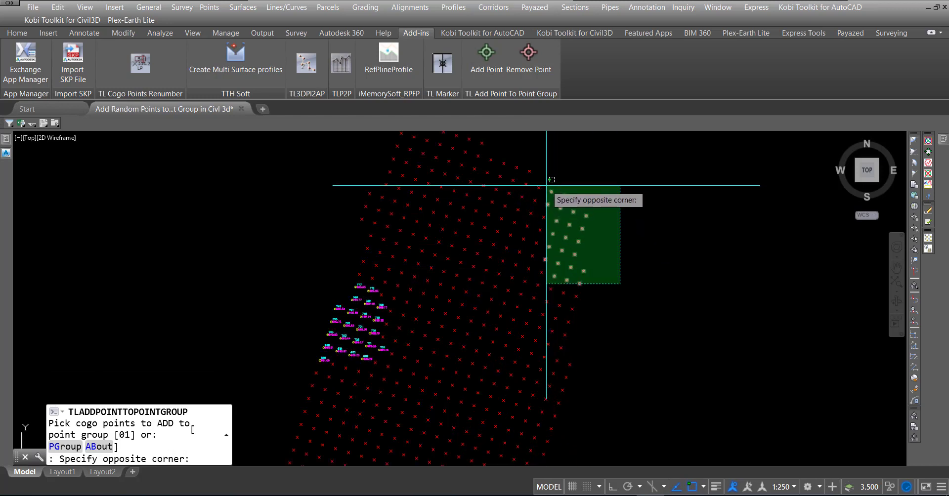
pyautogui.click(546, 188)
pyautogui.rightClick(571, 183)
pyautogui.click(596, 191)
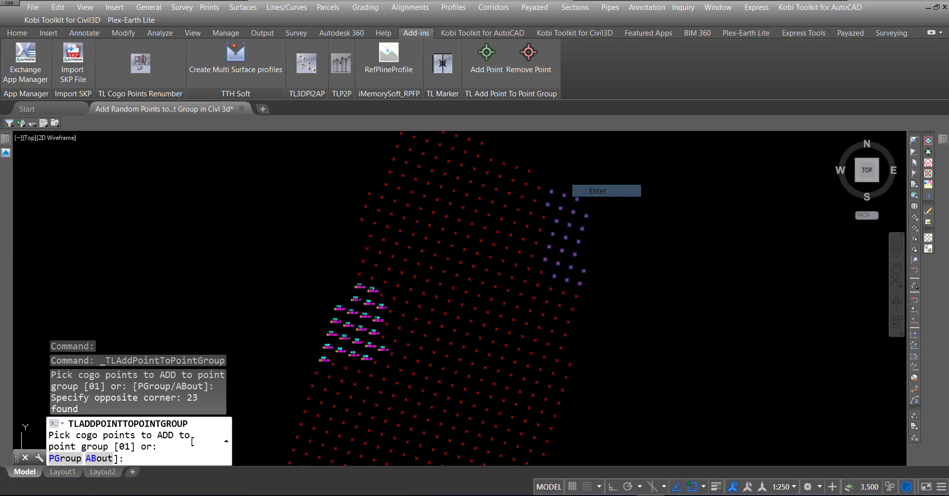
# Add 17 points at the grid's top to group 01, then end the command
pyautogui.moveTo(577, 170); pyautogui.dragTo(613, 216, button='middle')
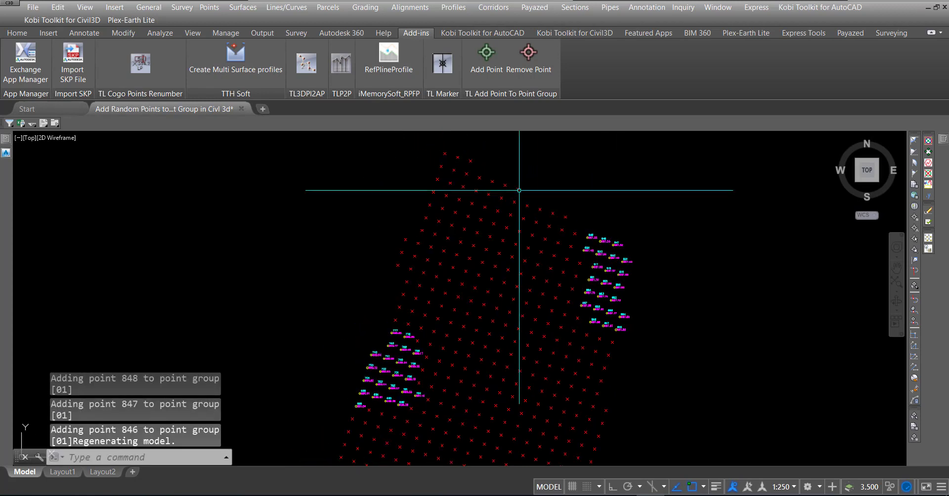
pyautogui.click(486, 69)
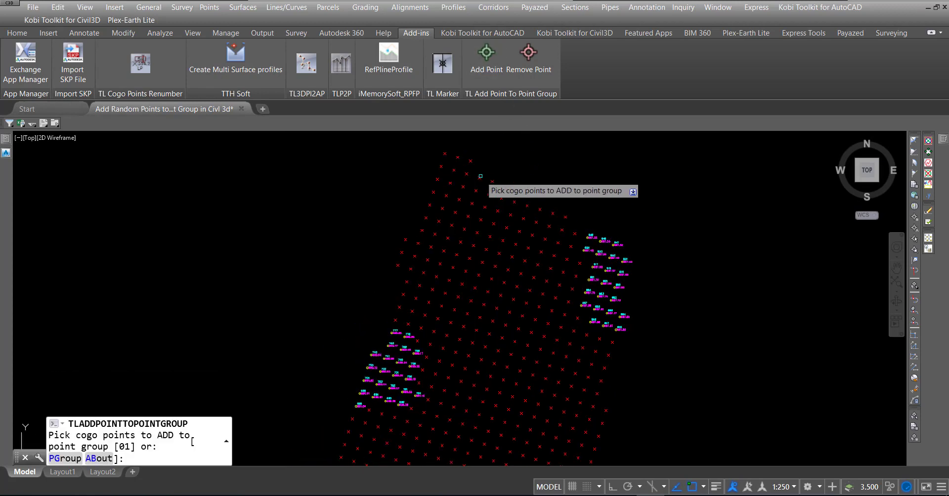
pyautogui.click(505, 146)
pyautogui.click(424, 187)
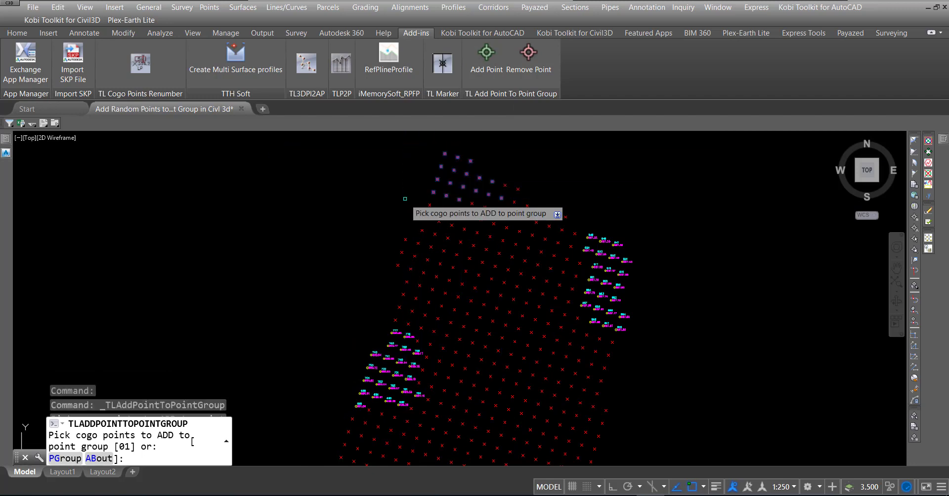
pyautogui.rightClick(408, 193)
pyautogui.click(409, 193)
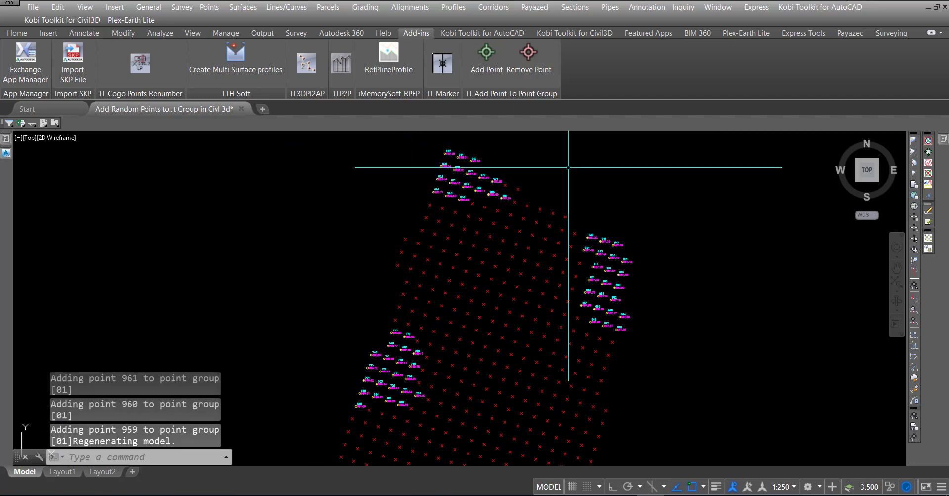
pyautogui.press('Escape')
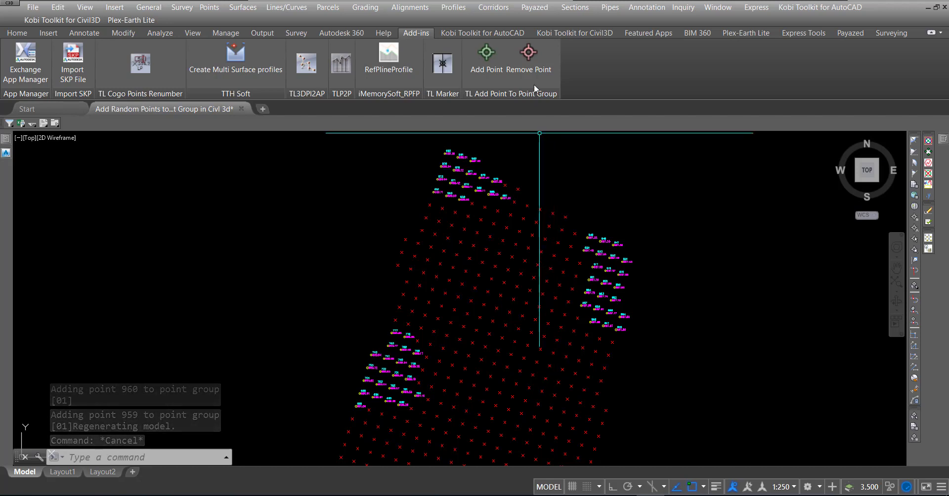
# Use Remove Point with a crossing window to drop the 35 top-cluster points from group 01
pyautogui.click(529, 60)
pyautogui.click(529, 137)
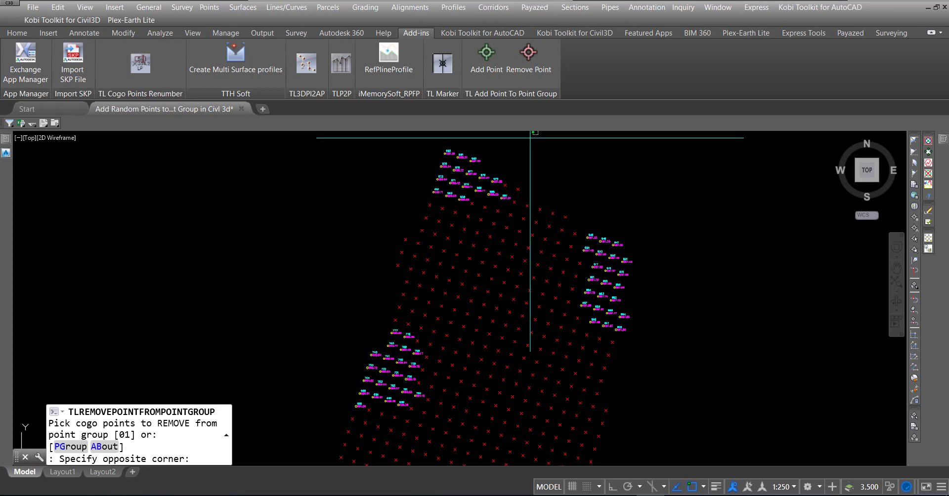
pyautogui.click(377, 218)
pyautogui.rightClick(438, 196)
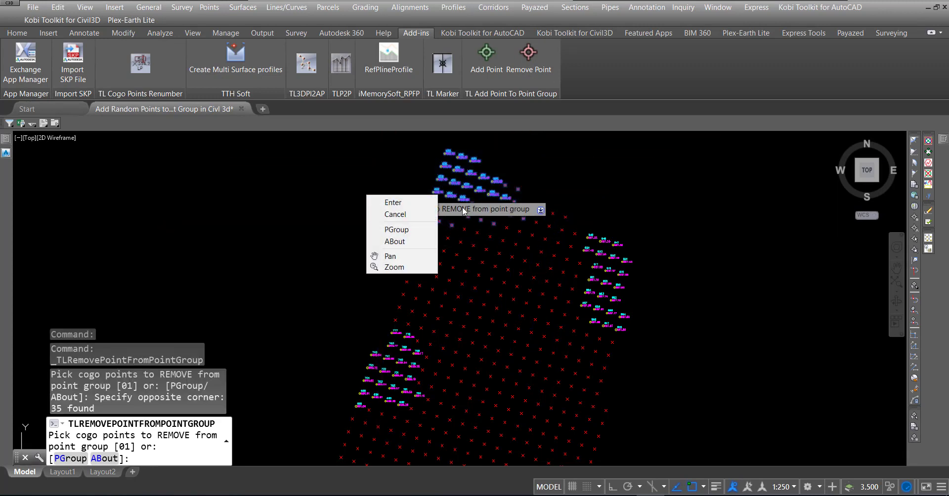
pyautogui.click(425, 203)
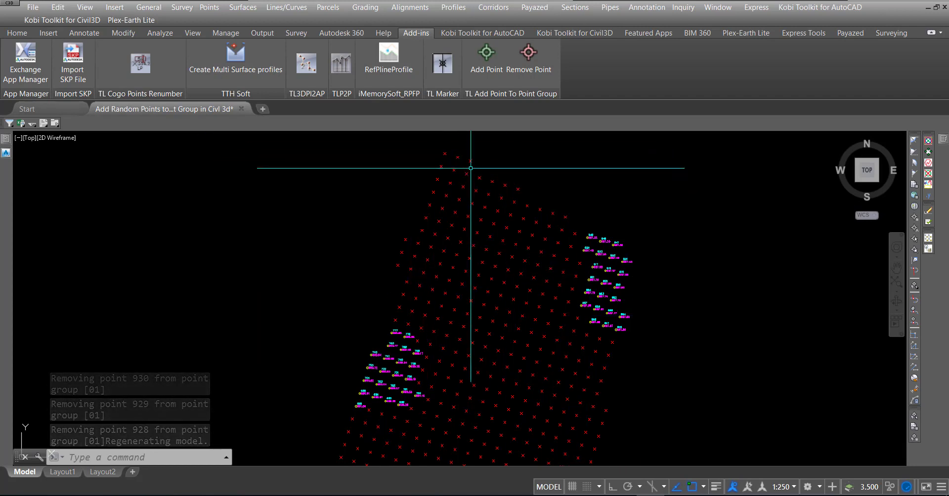
pyautogui.click(6, 154)
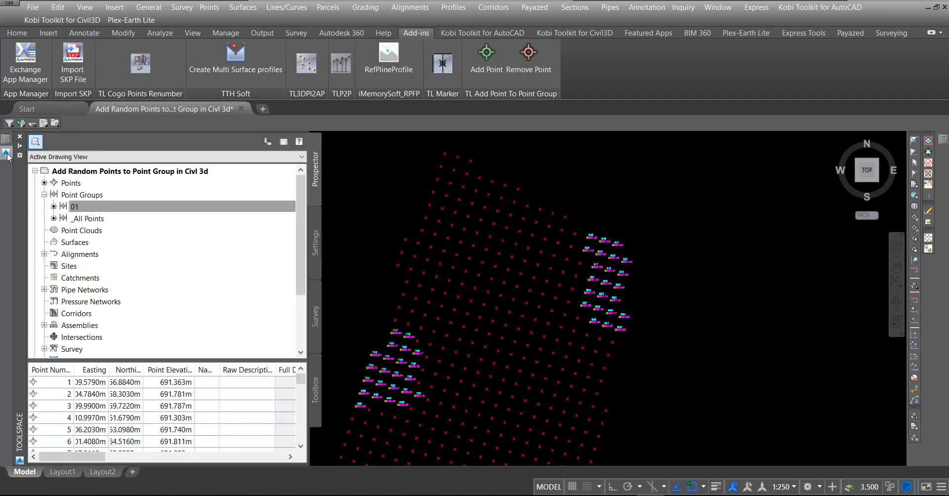
pyautogui.click(80, 218)
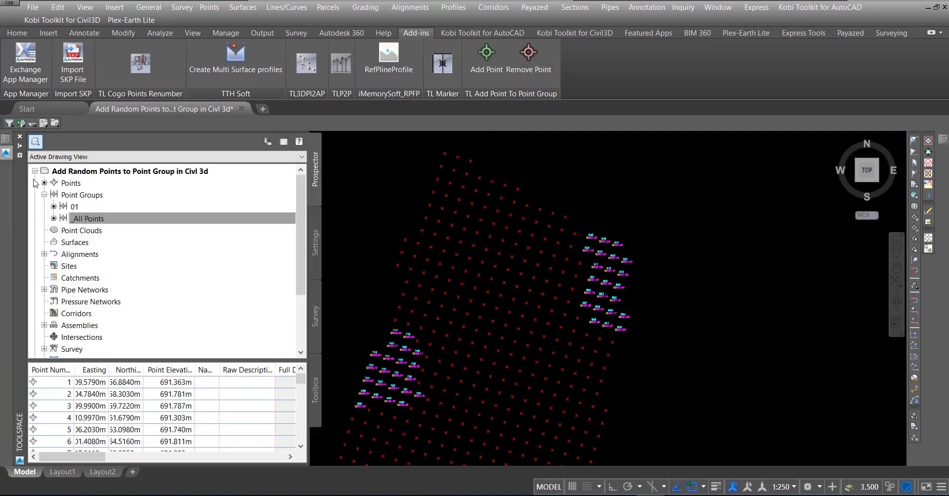
pyautogui.scroll(-3, 519, 202)
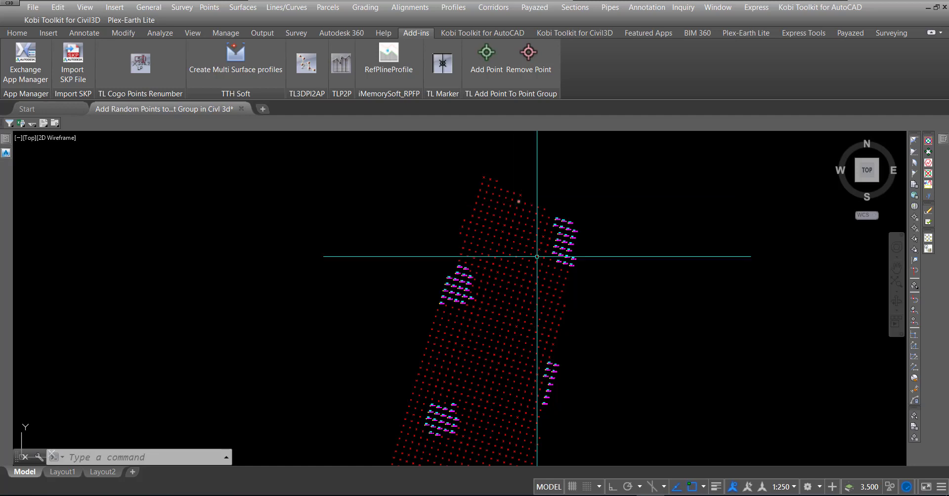
pyautogui.scroll(-5, 536, 256)
pyautogui.scroll(4, 512, 314)
pyautogui.scroll(-1, 547, 253)
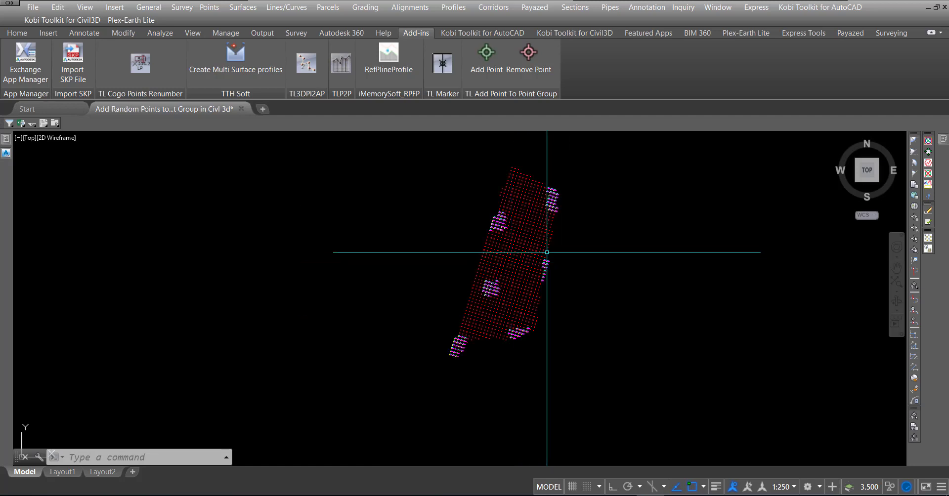
pyautogui.scroll(3, 547, 252)
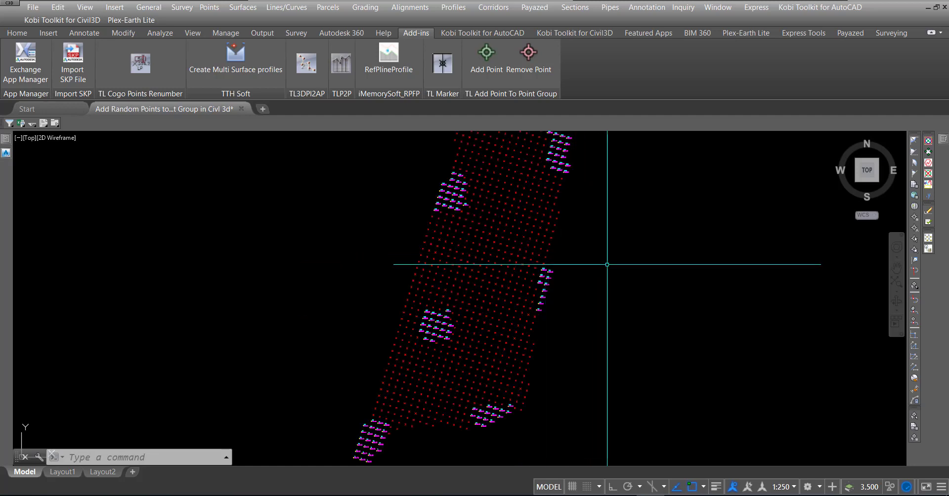